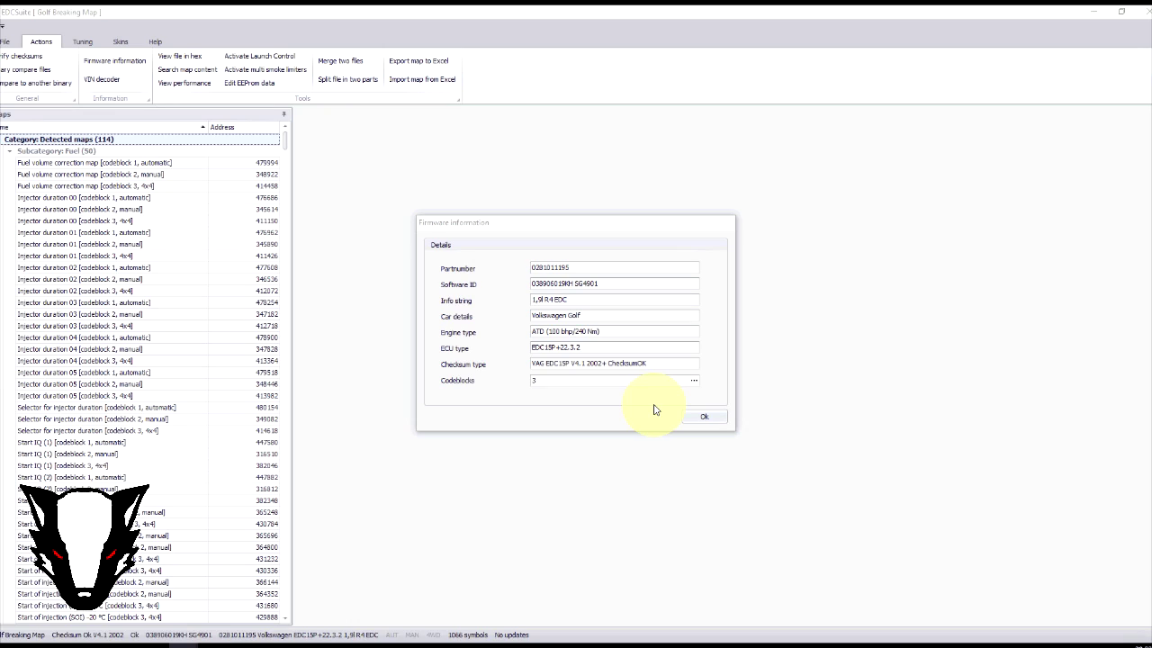
Close the Golf file's firmware information summary to return to the 114 detected maps.
{"action": "left_click", "coordinate": [714, 421]}
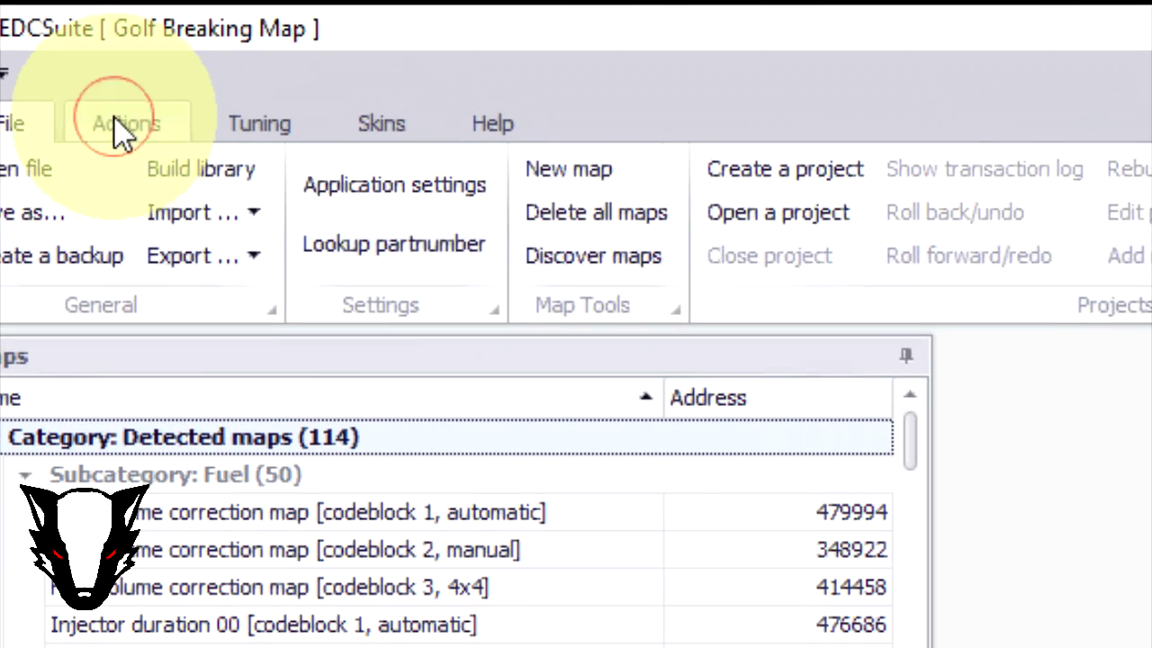
Open the Golf file in the hex viewer and set up a hex-byte search.
{"action": "left_click", "coordinate": [53, 52]}
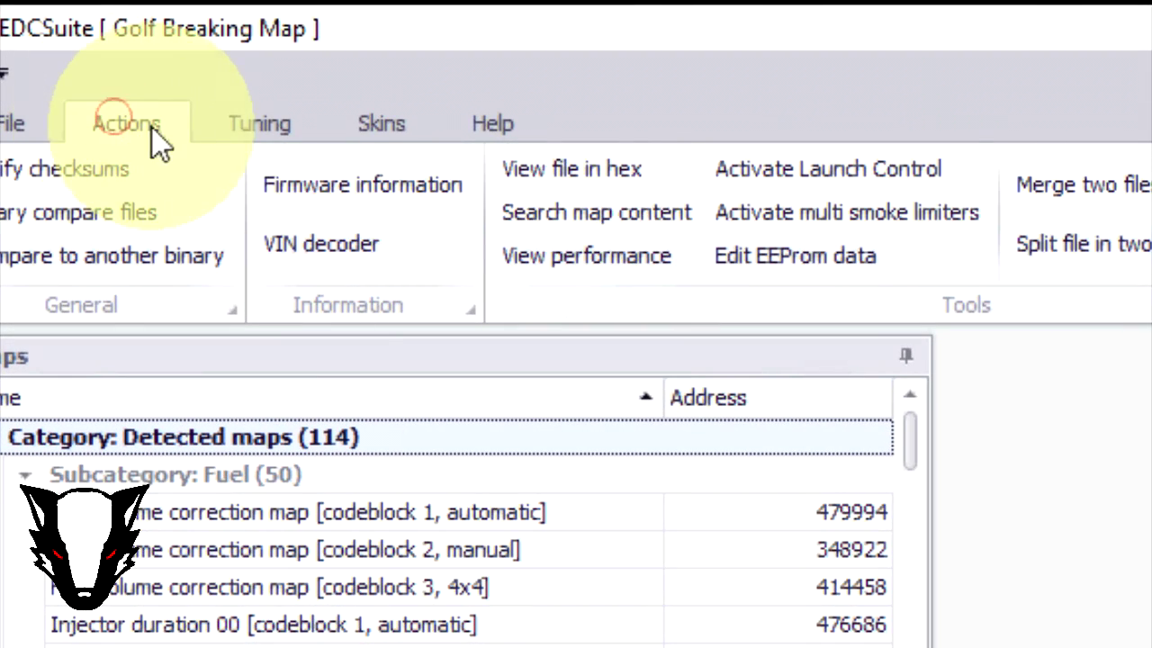
{"action": "left_click", "coordinate": [616, 174]}
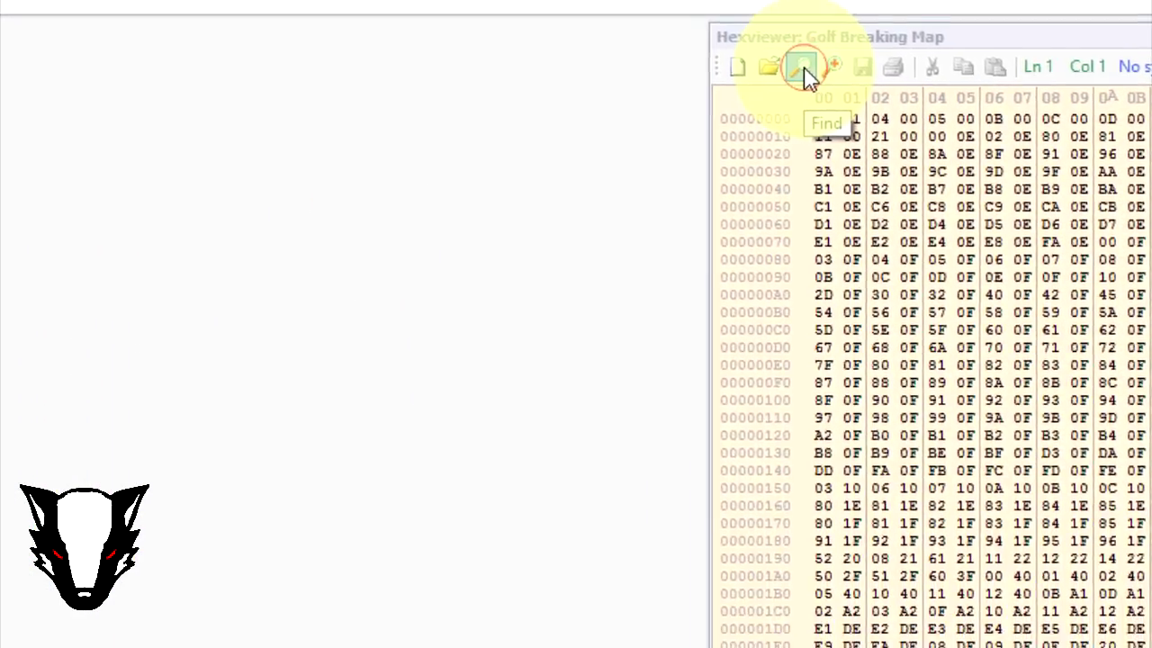
{"action": "left_click", "coordinate": [632, 144]}
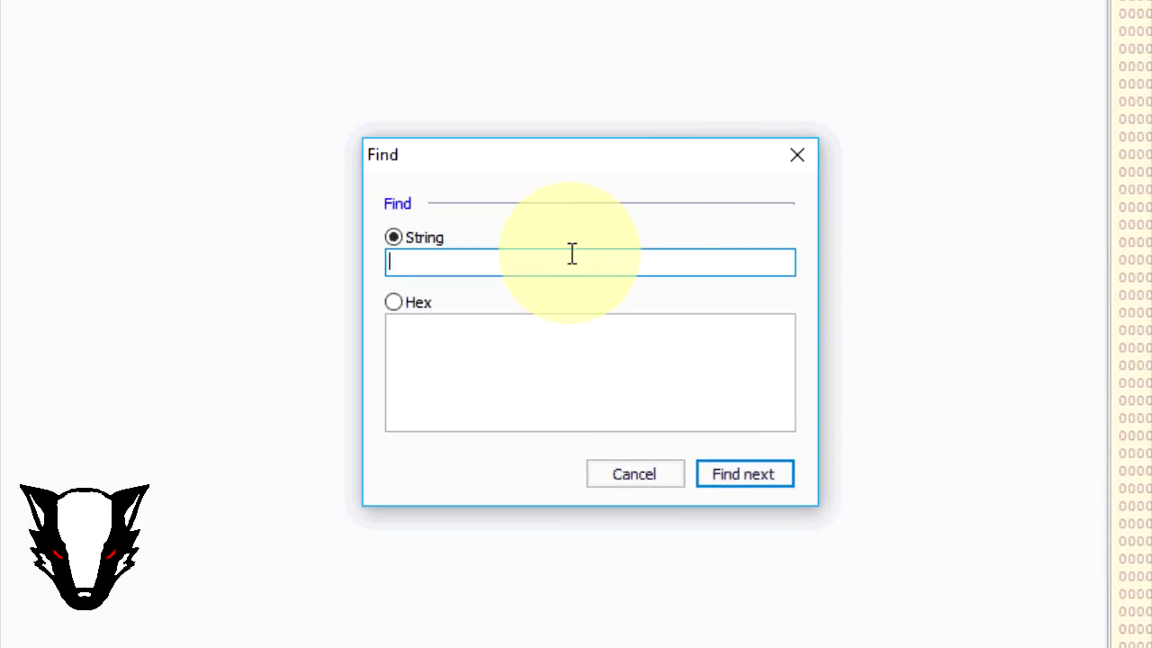
{"action": "left_click", "coordinate": [394, 303]}
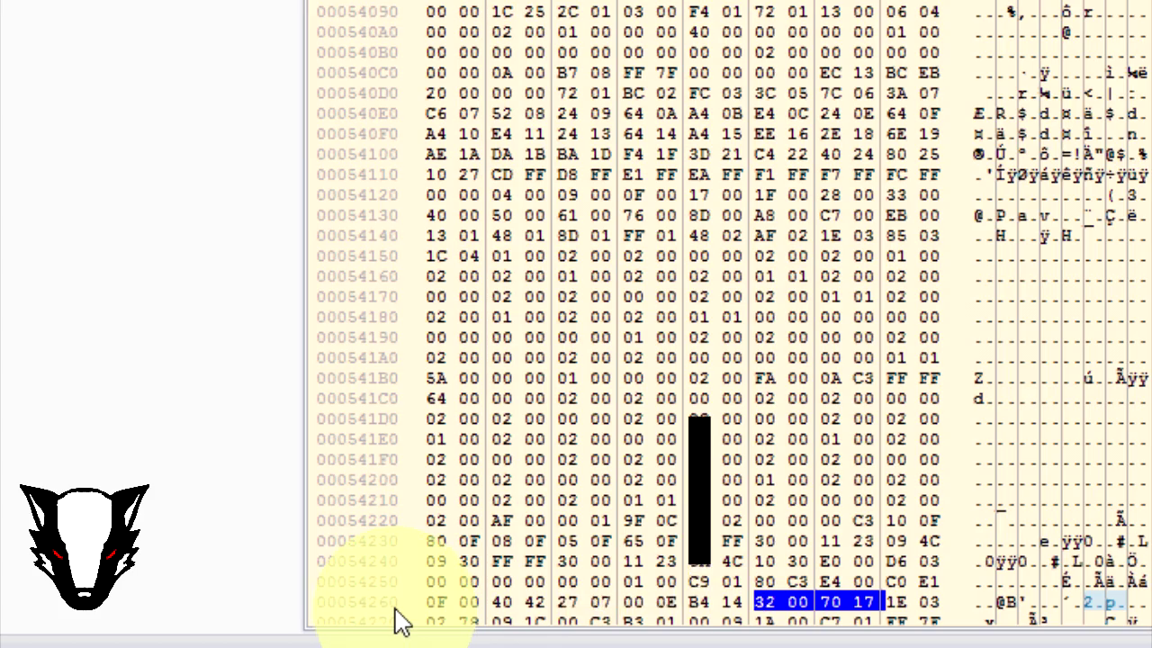
Scroll back up through the codeblock maps list in the main window.
{"action": "scroll", "coordinate": [399, 621], "scroll_direction": "up", "scroll_amount": 6}
{"action": "scroll", "coordinate": [669, 64], "scroll_direction": "up", "scroll_amount": 4}
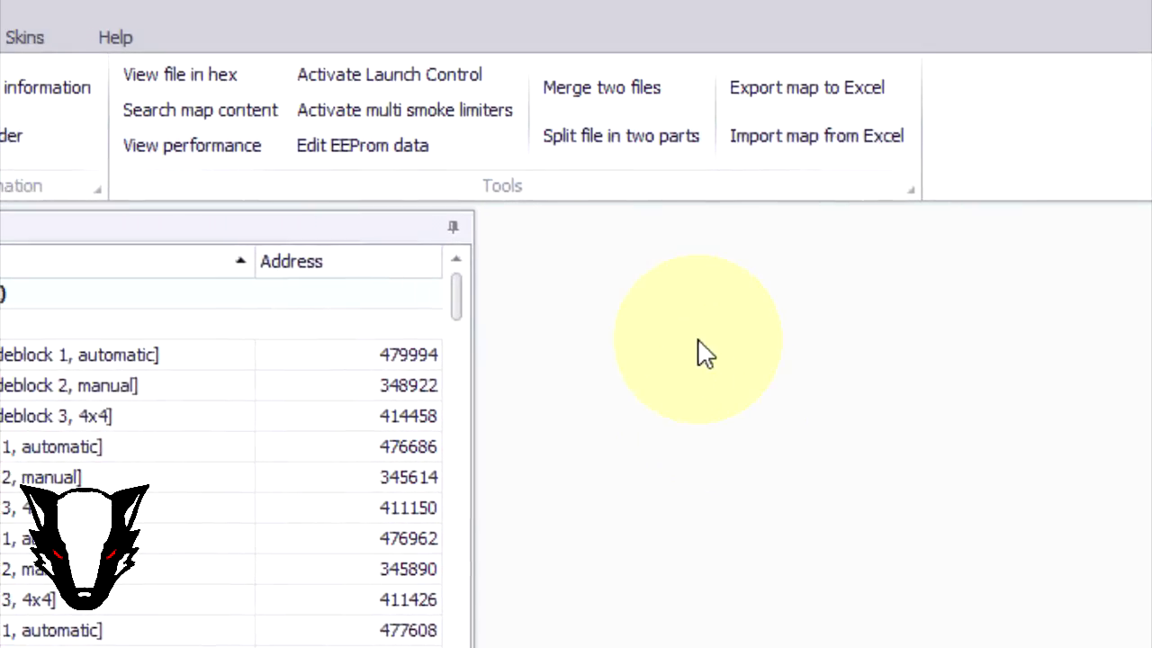
Create and save map SVRL at address 54268 under Detected maps > Limiters.
{"action": "left_click", "coordinate": [4, 41]}
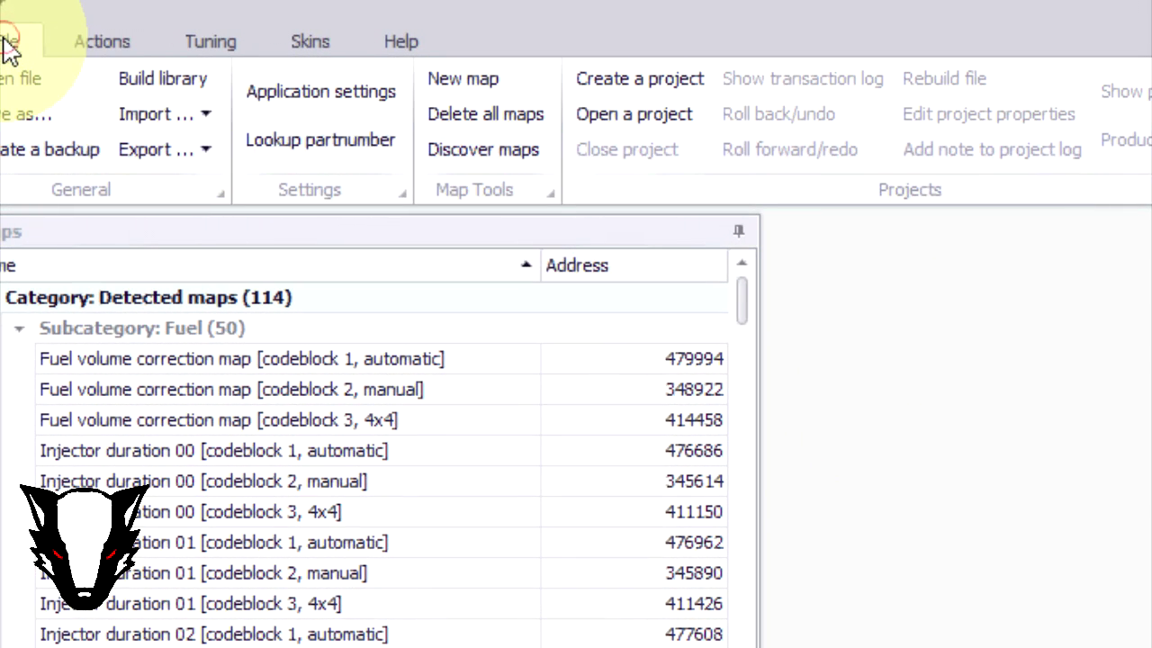
{"action": "left_click", "coordinate": [478, 90]}
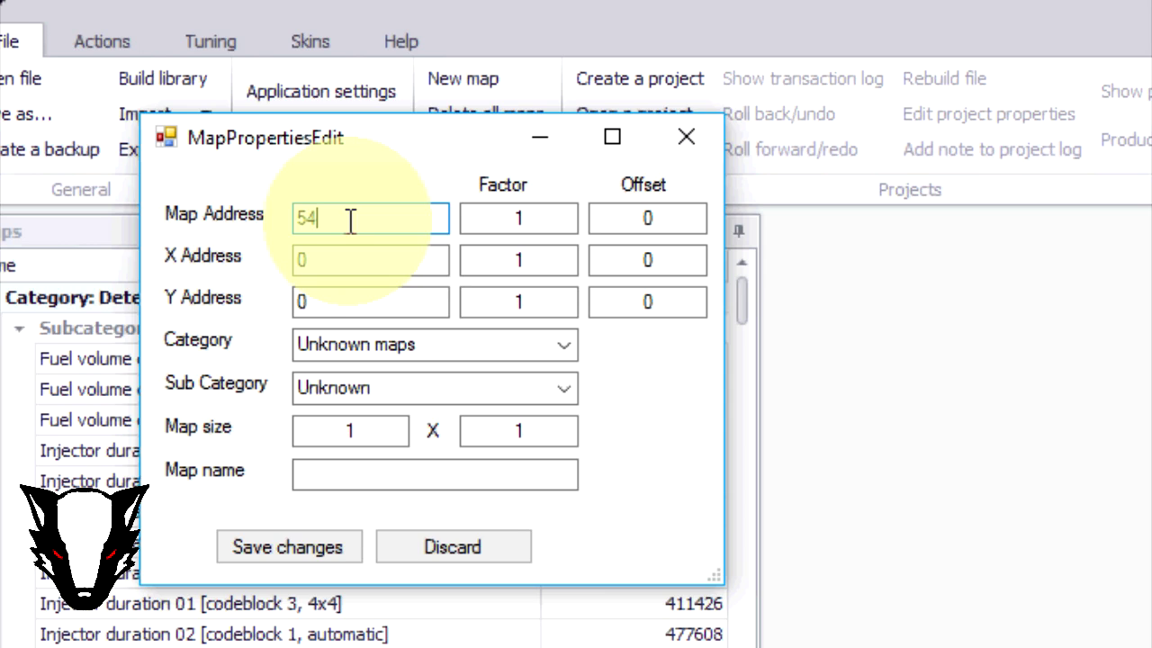
{"action": "left_click", "coordinate": [563, 346]}
{"action": "left_click", "coordinate": [416, 396]}
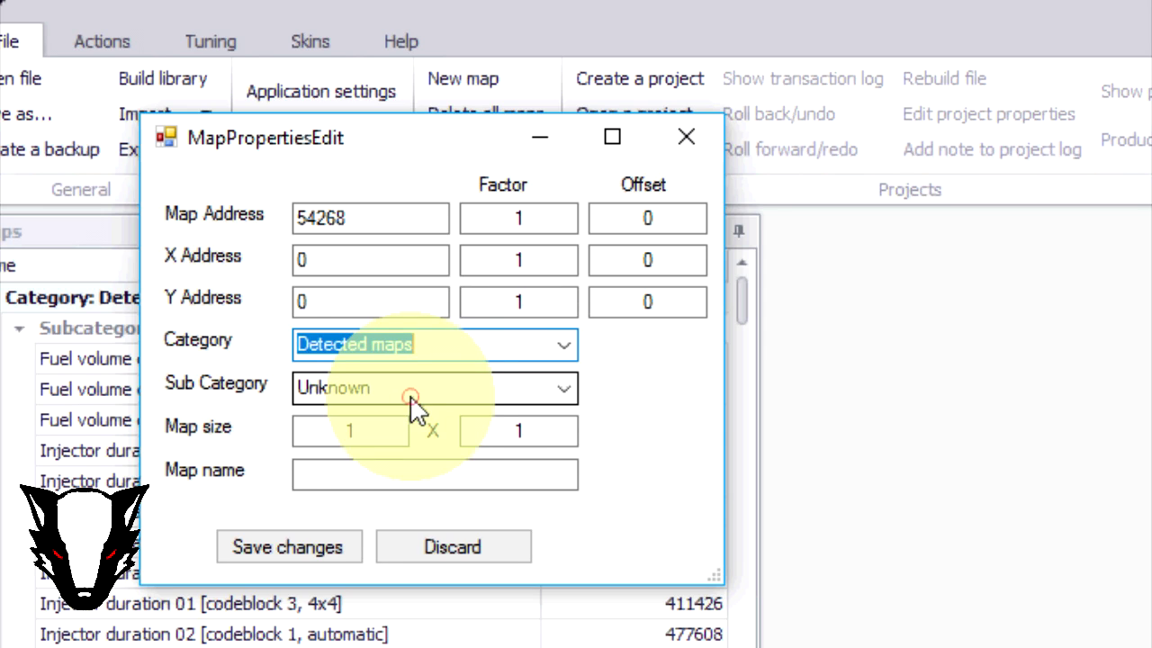
{"action": "left_click", "coordinate": [564, 388]}
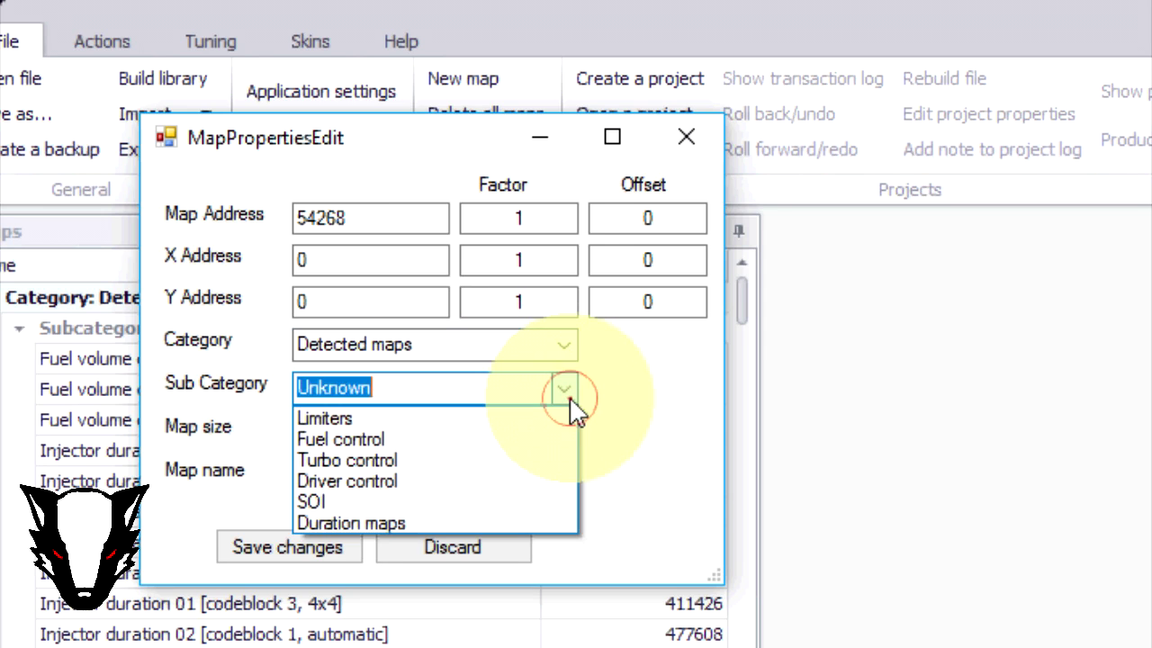
{"action": "left_click", "coordinate": [365, 417]}
{"action": "left_click", "coordinate": [369, 484]}
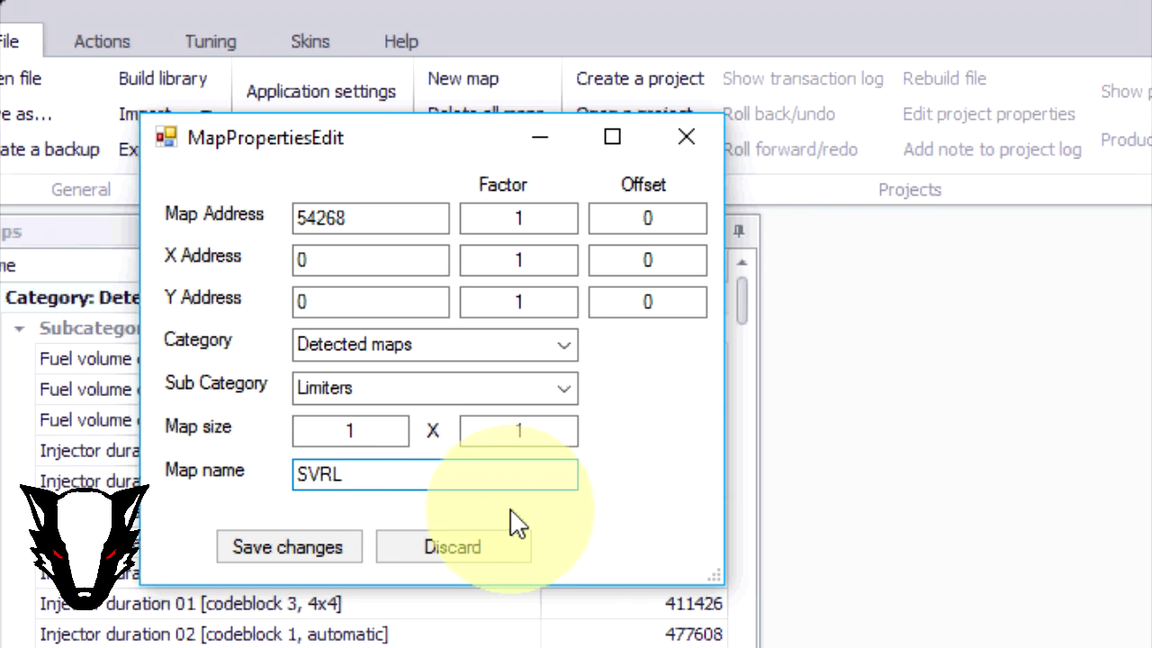
{"action": "left_click", "coordinate": [340, 551]}
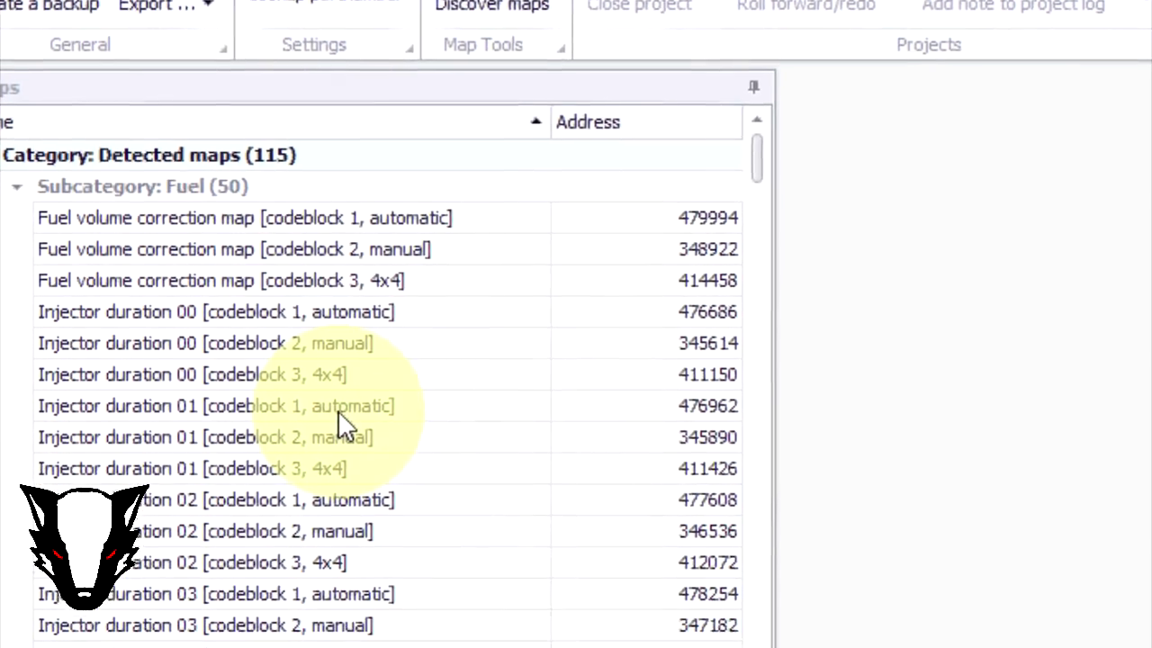
Find SVRL in the Limiters list and open it in the map editor.
{"action": "scroll", "coordinate": [599, 217], "scroll_direction": "down", "scroll_amount": 15}
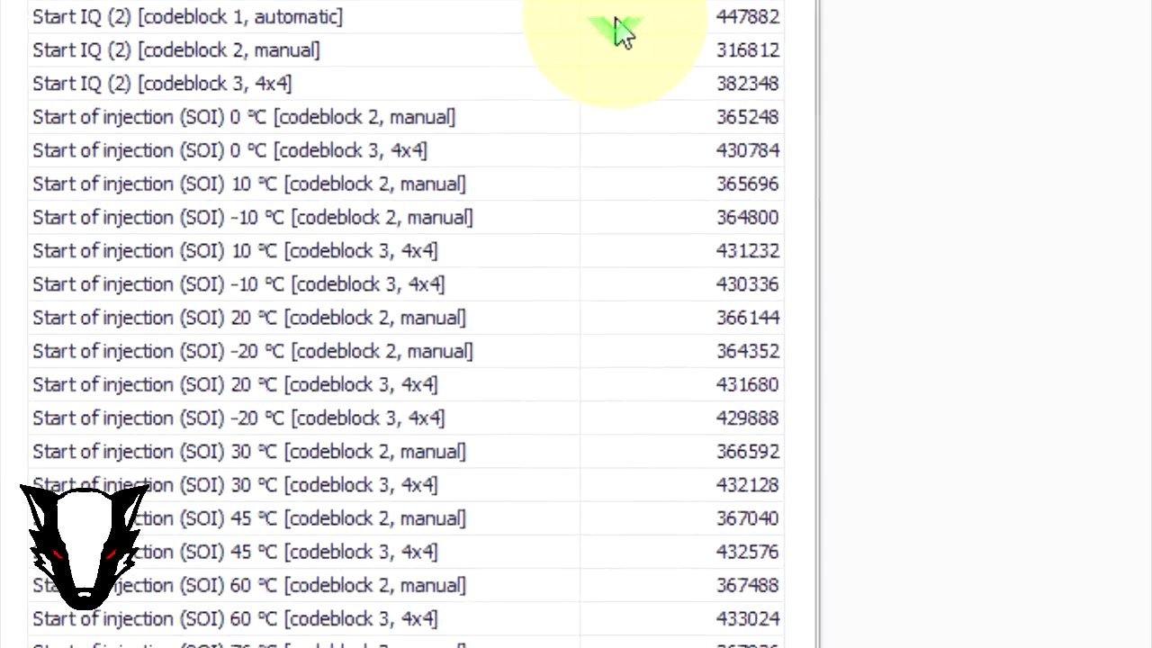
{"action": "scroll", "coordinate": [414, 324], "scroll_direction": "down", "scroll_amount": 5}
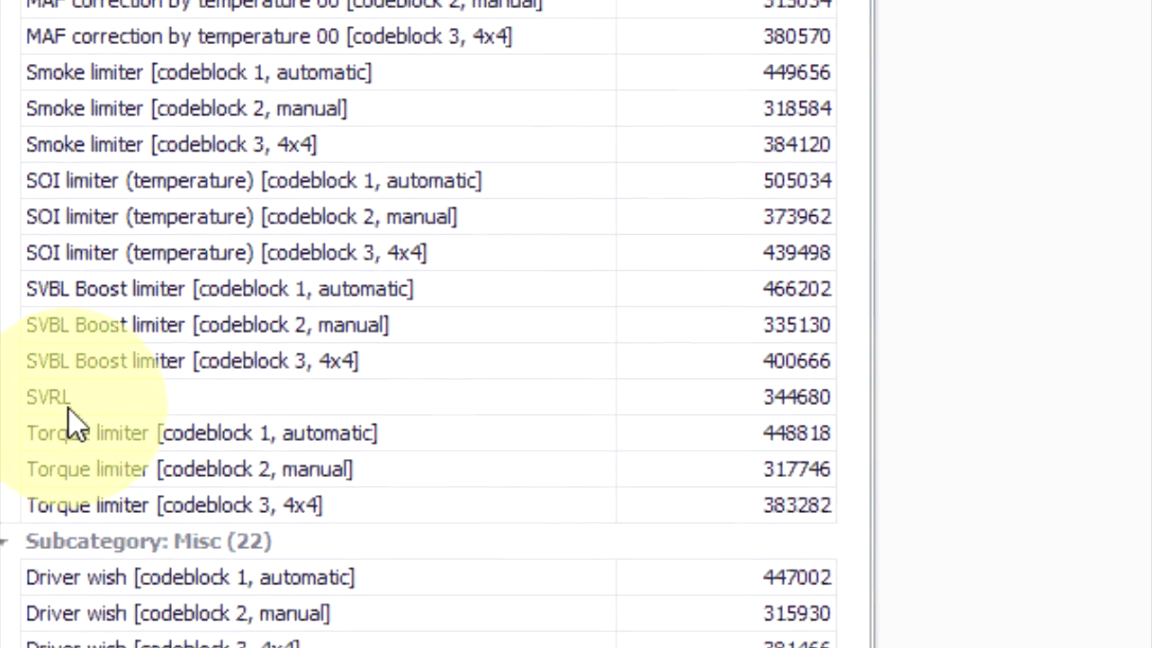
{"action": "left_click", "coordinate": [70, 398]}
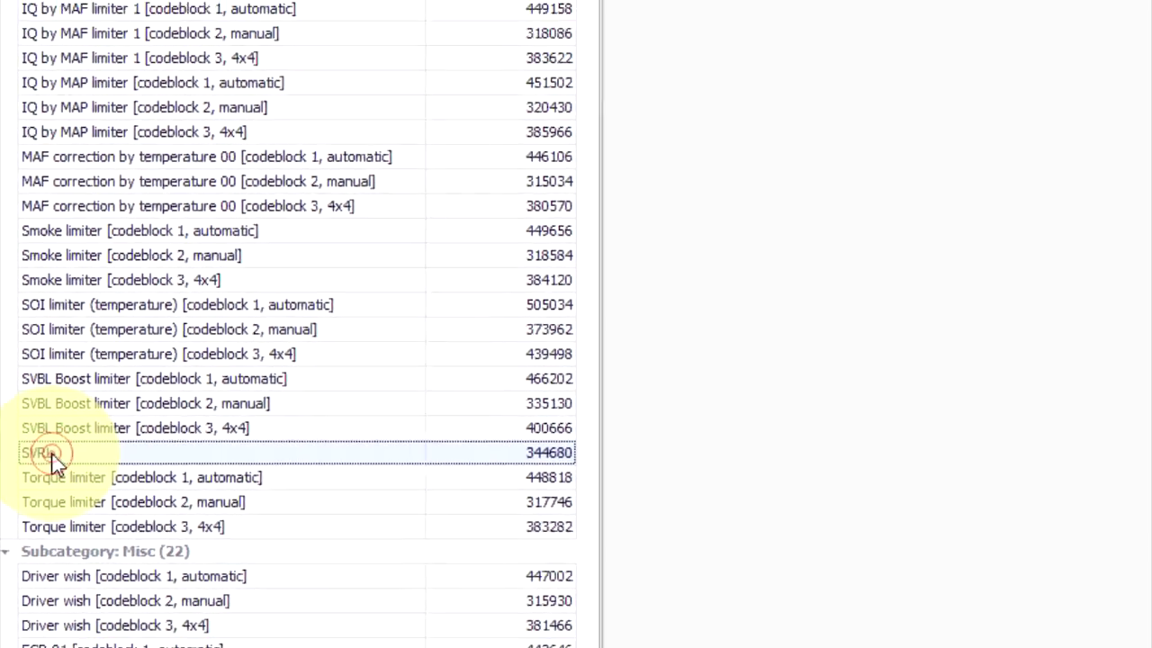
{"action": "double_click", "coordinate": [36, 494]}
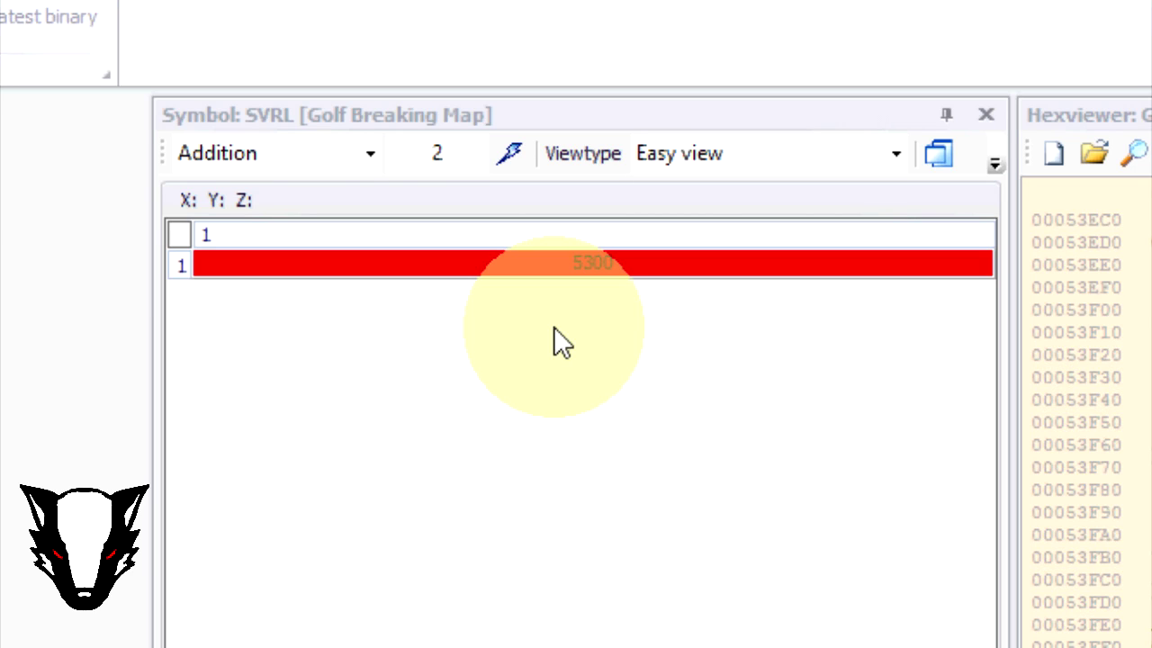
Change the SVRL value from 5300 to 4700, save it, and close the editor.
{"action": "left_click", "coordinate": [606, 263]}
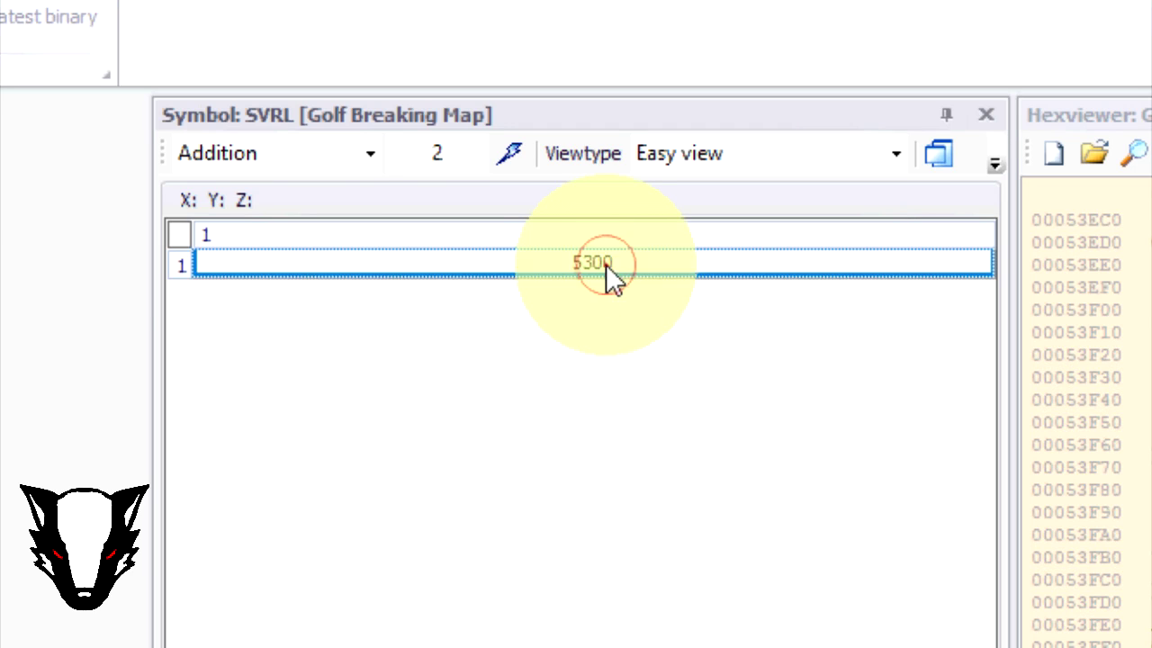
{"action": "left_click", "coordinate": [581, 261]}
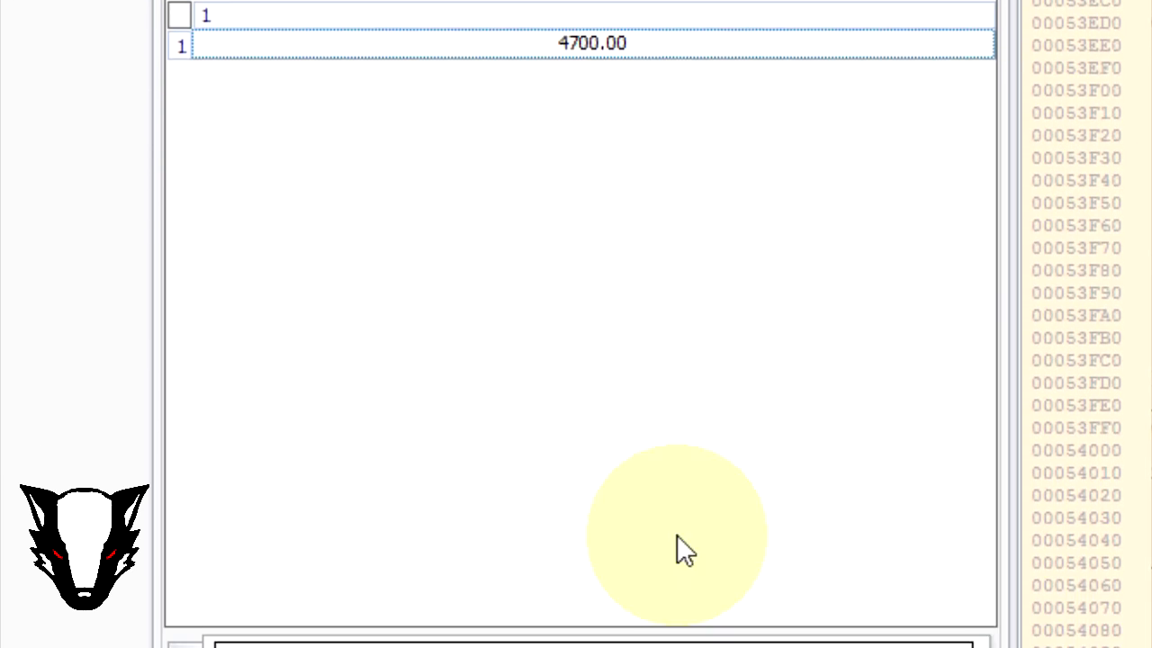
{"action": "left_click", "coordinate": [699, 627]}
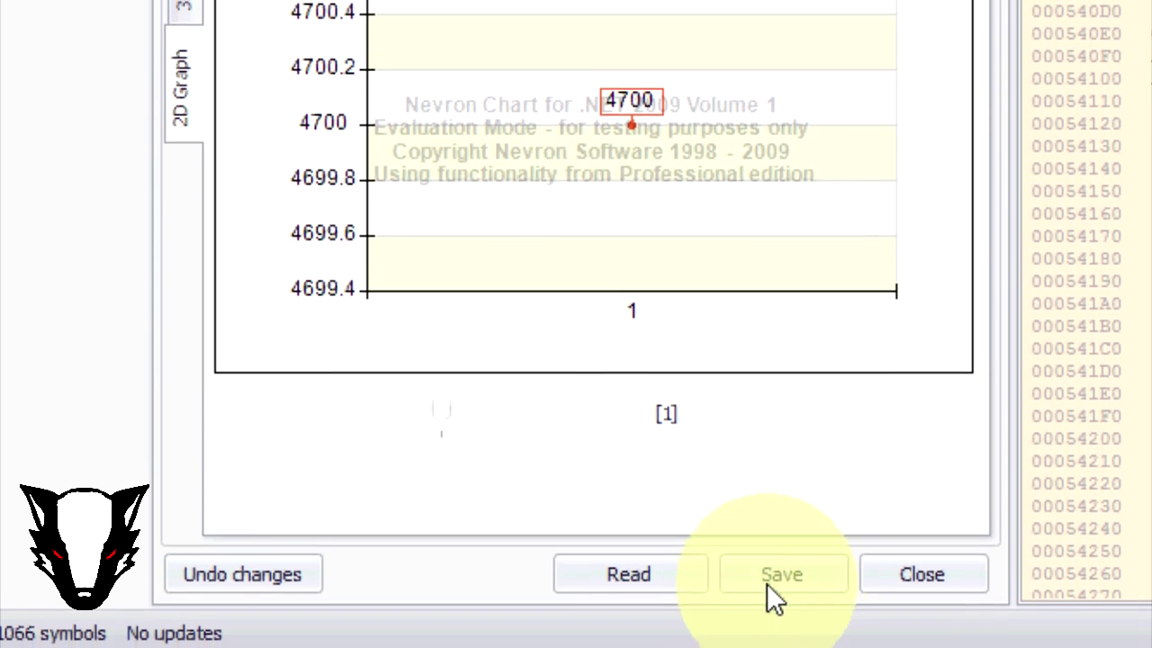
{"action": "left_click", "coordinate": [782, 554]}
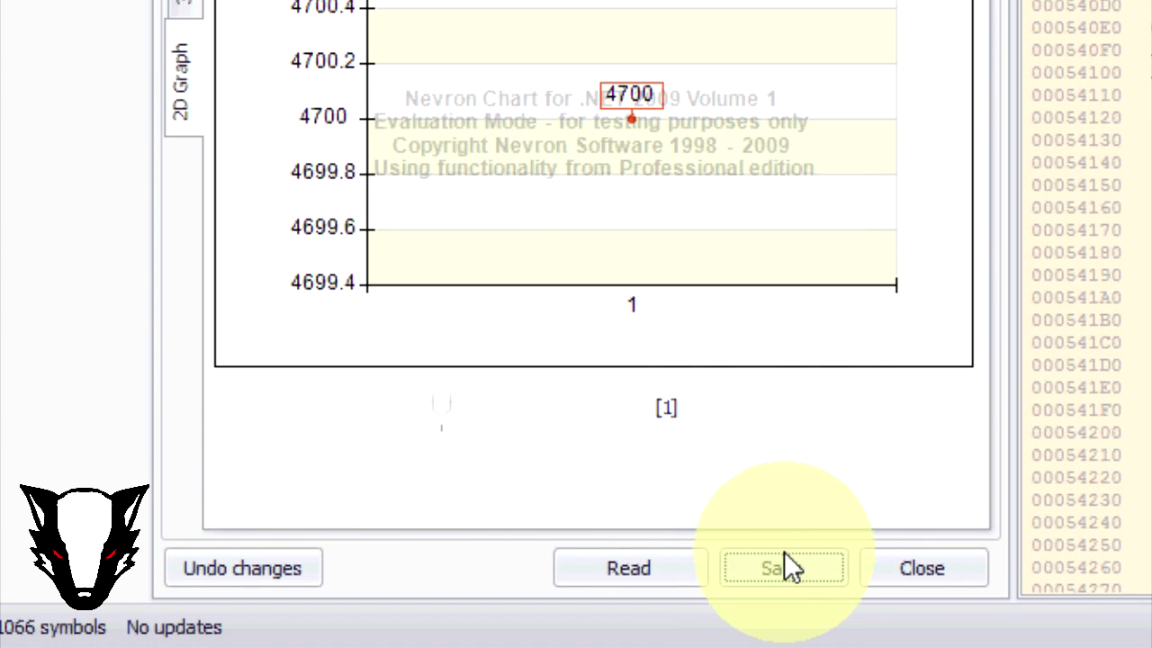
{"action": "left_click", "coordinate": [938, 573]}
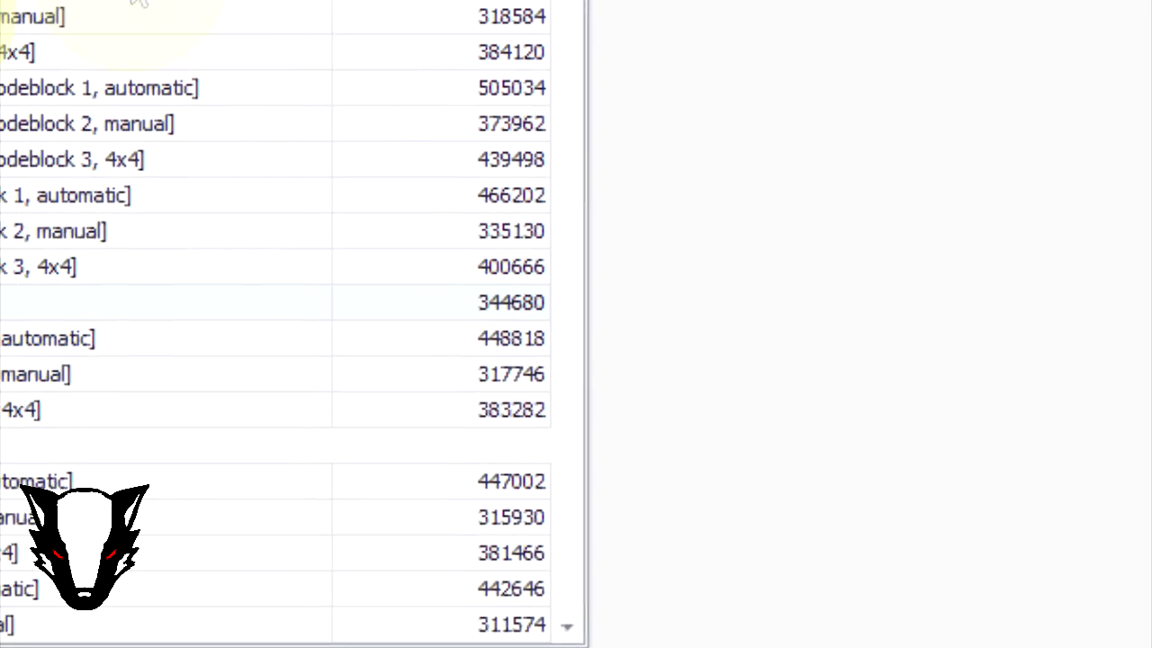
Change the SVRL map address to 4268 in its map properties and save.
{"action": "right_click", "coordinate": [112, 311]}
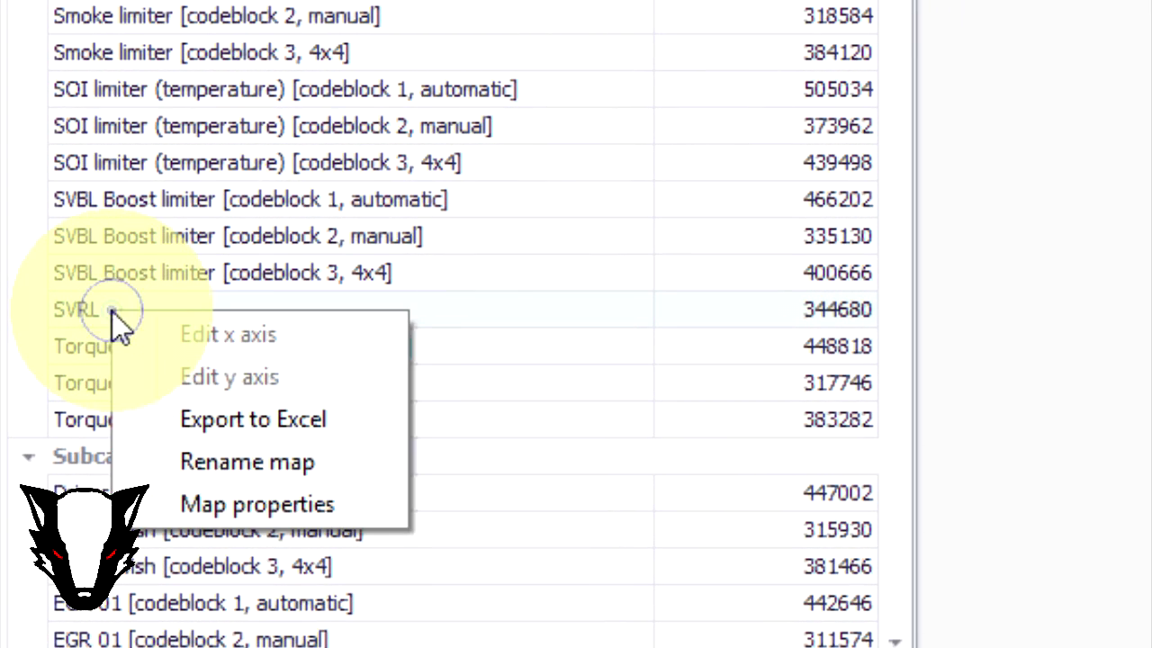
{"action": "left_click", "coordinate": [346, 507]}
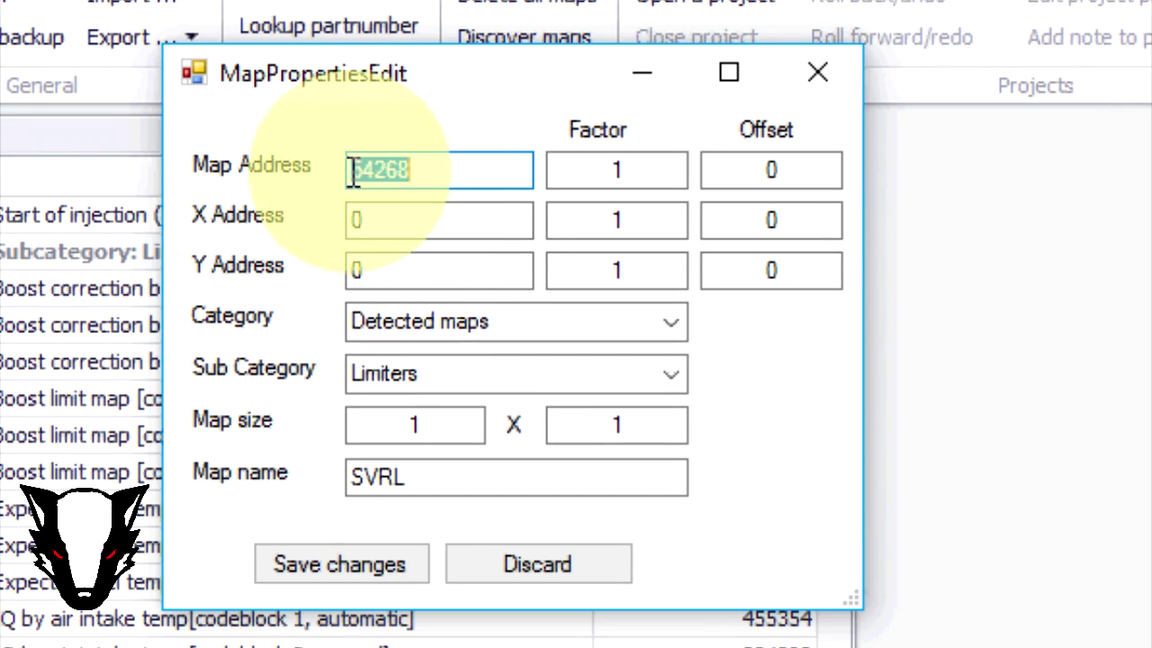
{"action": "left_click", "coordinate": [362, 171]}
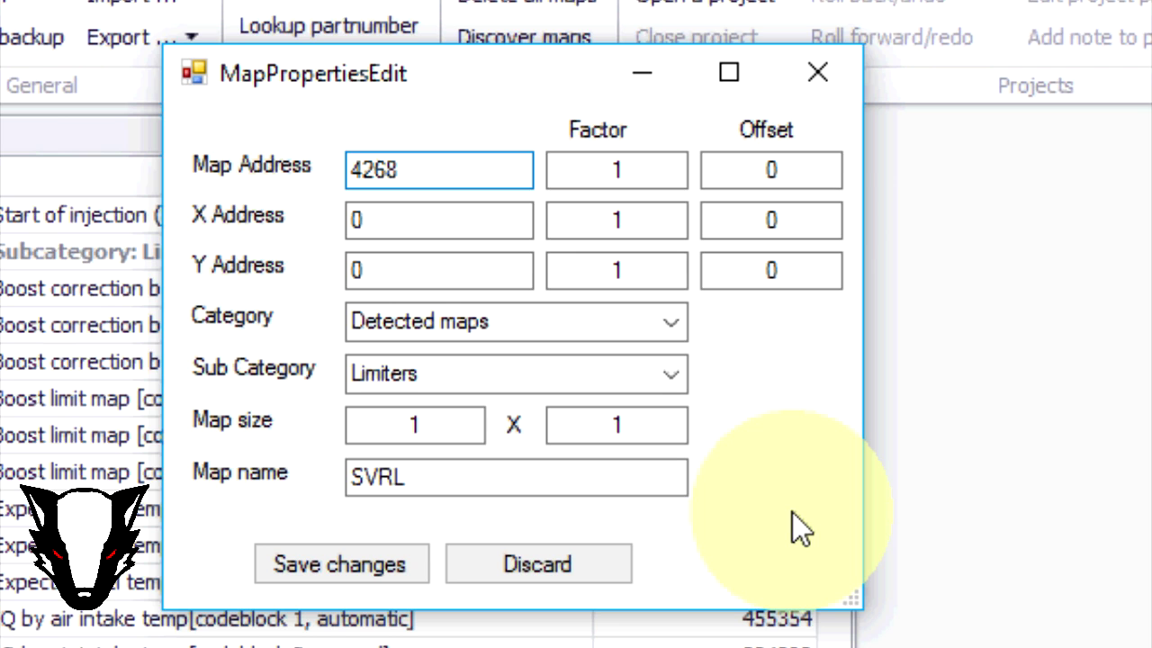
{"action": "left_click", "coordinate": [410, 559]}
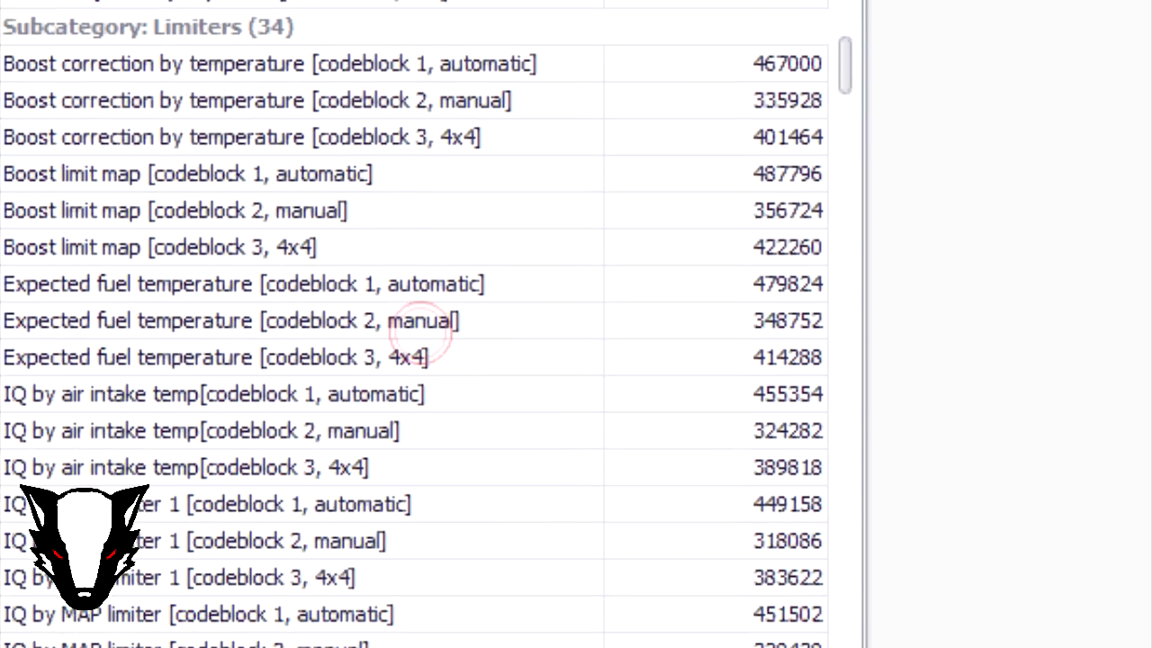
Set the SVRL value from 5300 to 4700 again, save it, and close the editor.
{"action": "left_click", "coordinate": [420, 601]}
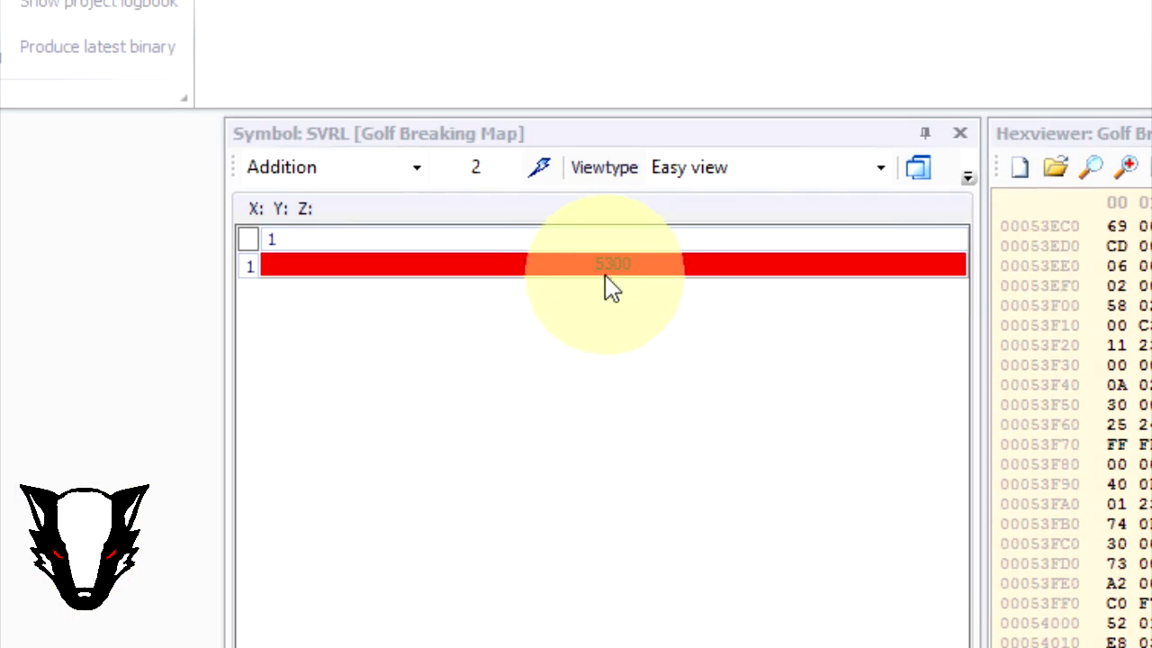
{"action": "double_click", "coordinate": [600, 268]}
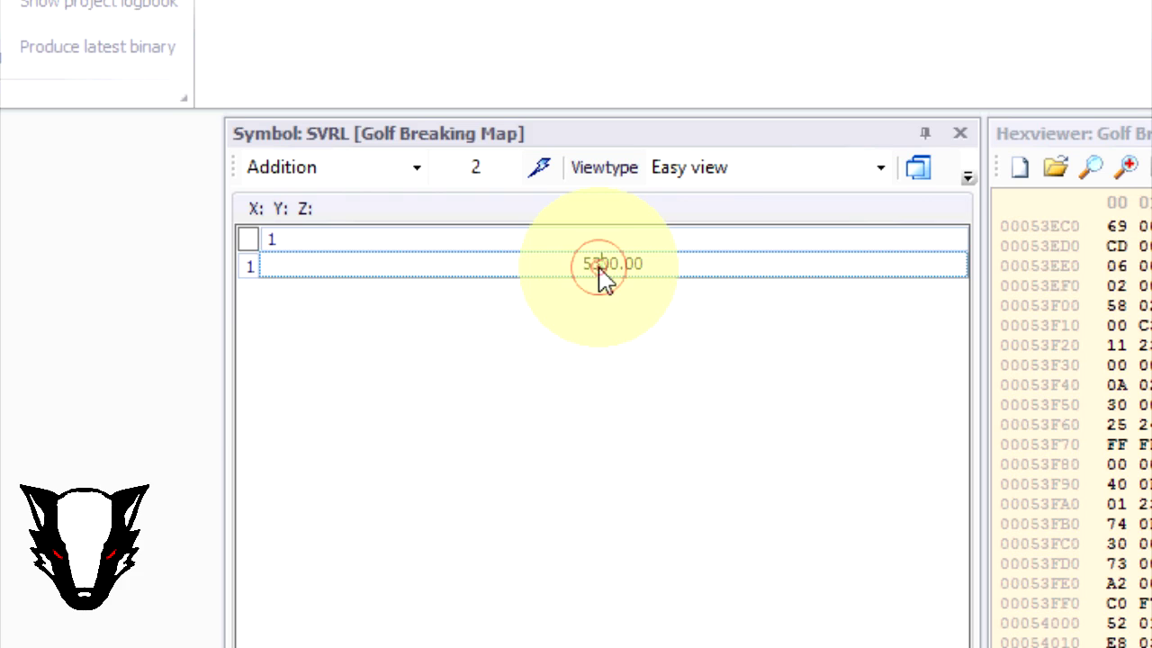
{"action": "left_click_drag", "start_coordinate": [585, 262], "coordinate": [603, 264]}
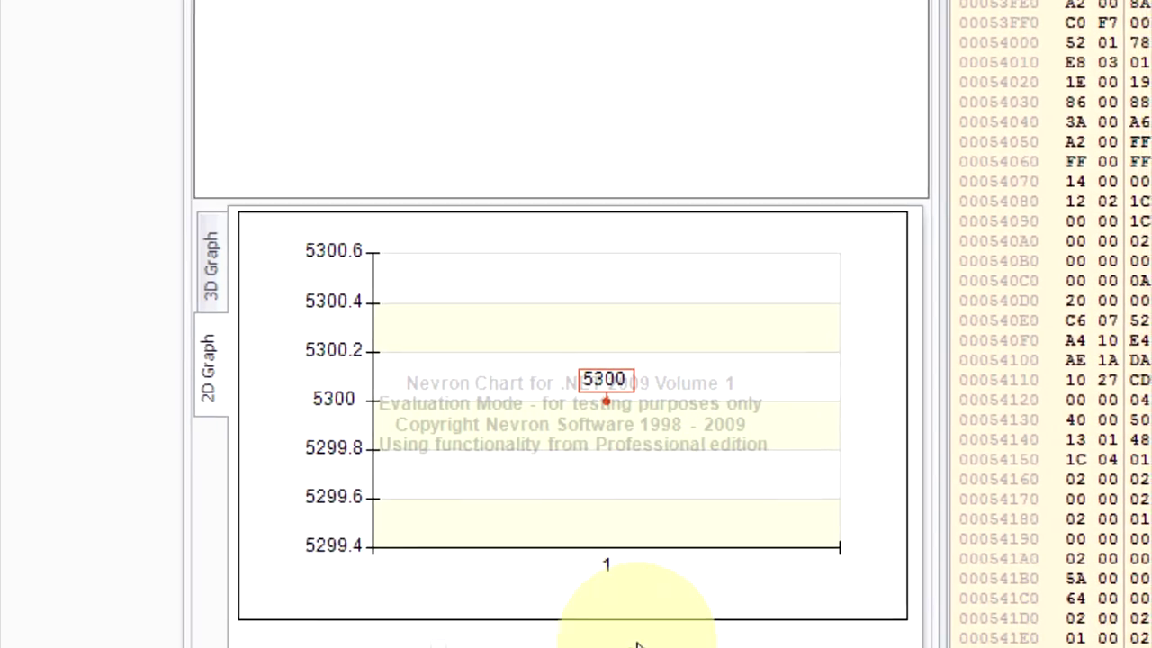
{"action": "left_click", "coordinate": [734, 584]}
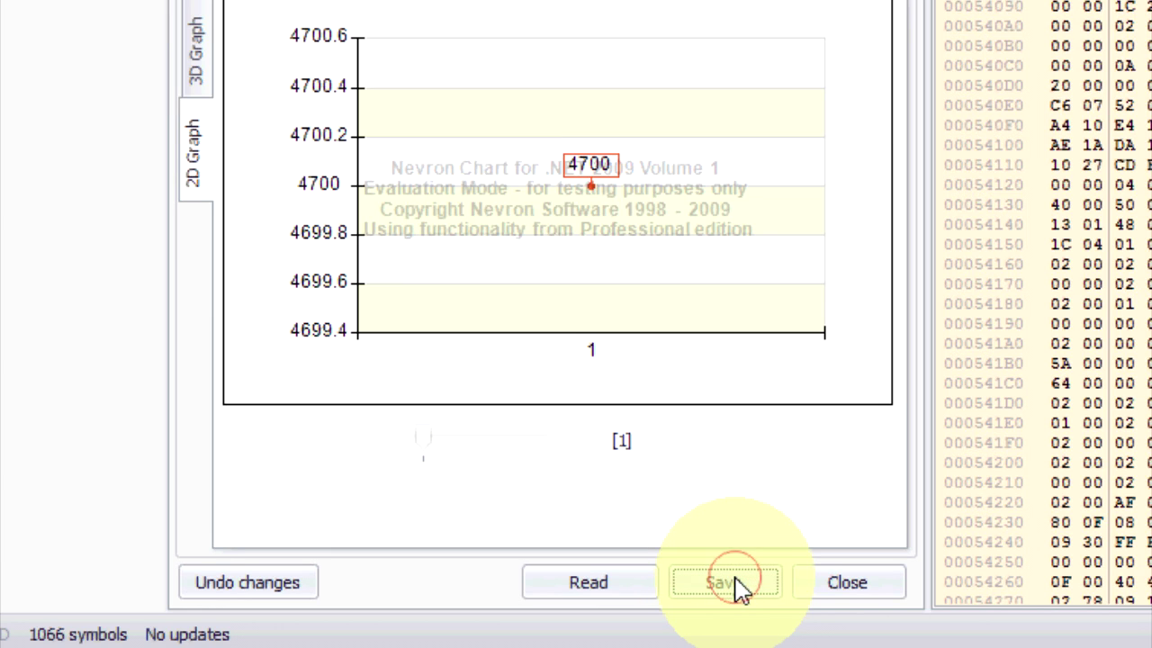
{"action": "left_click", "coordinate": [864, 587]}
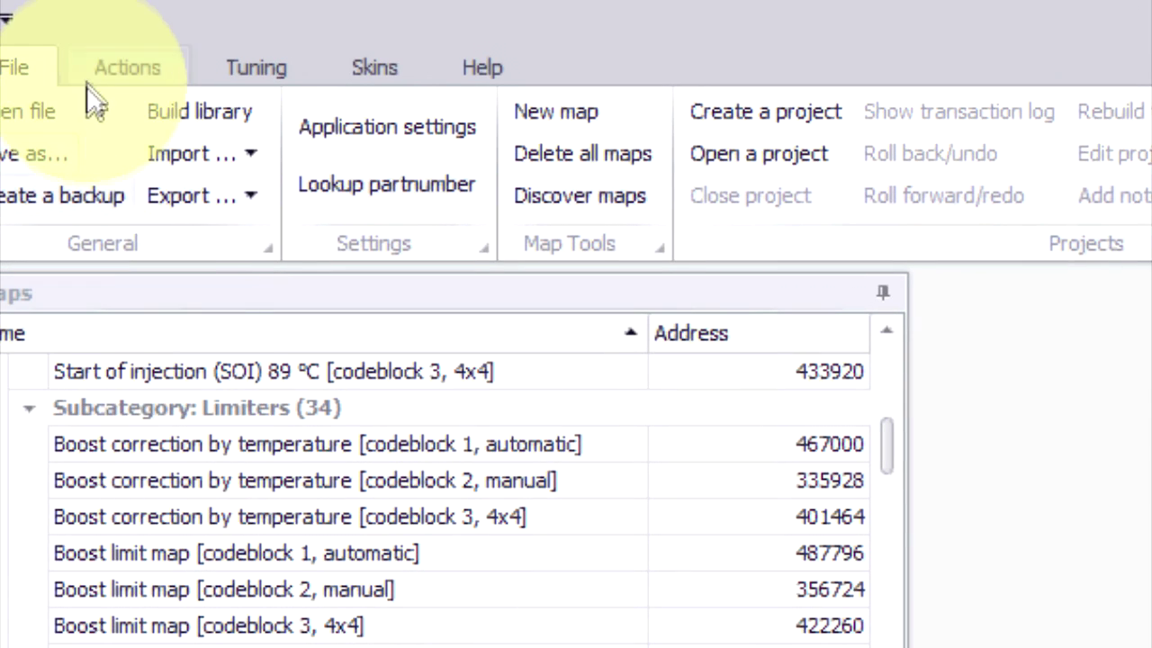
Switch to the Actions ribbon to reach checksum verification.
{"action": "left_click", "coordinate": [108, 66]}
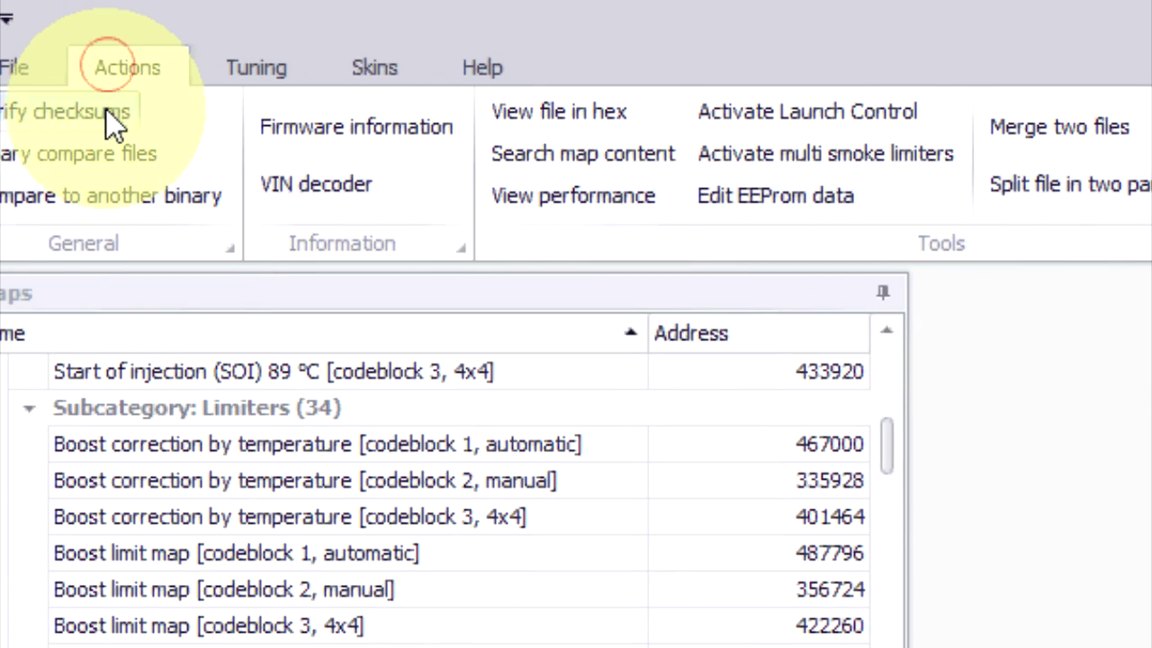